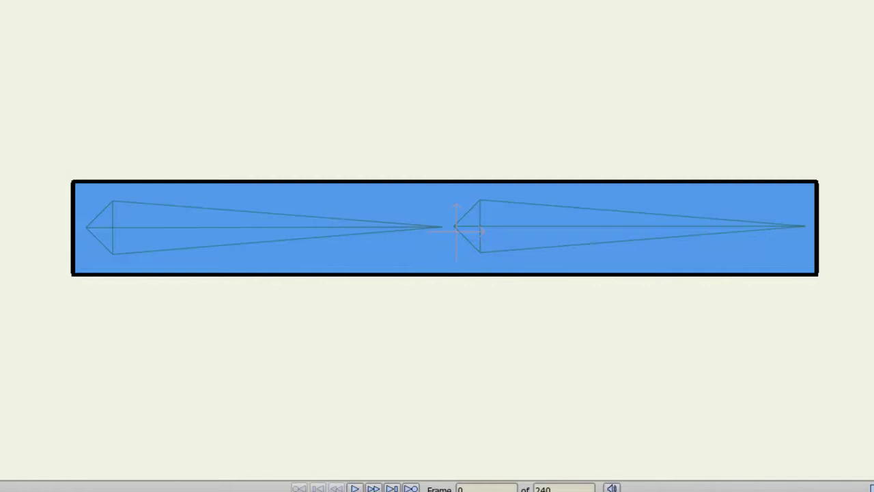
# Select all of the rectangle's points, then make the Bone layer active.
pyautogui.press('t')
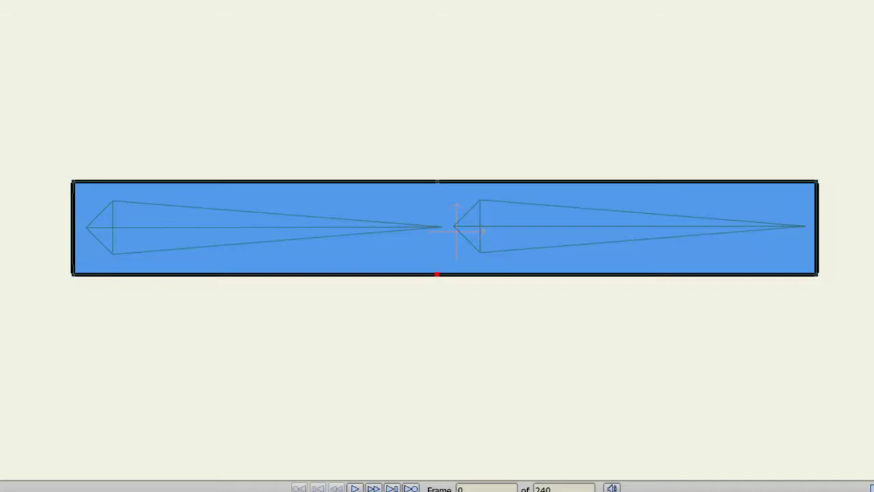
pyautogui.click(231, 202)
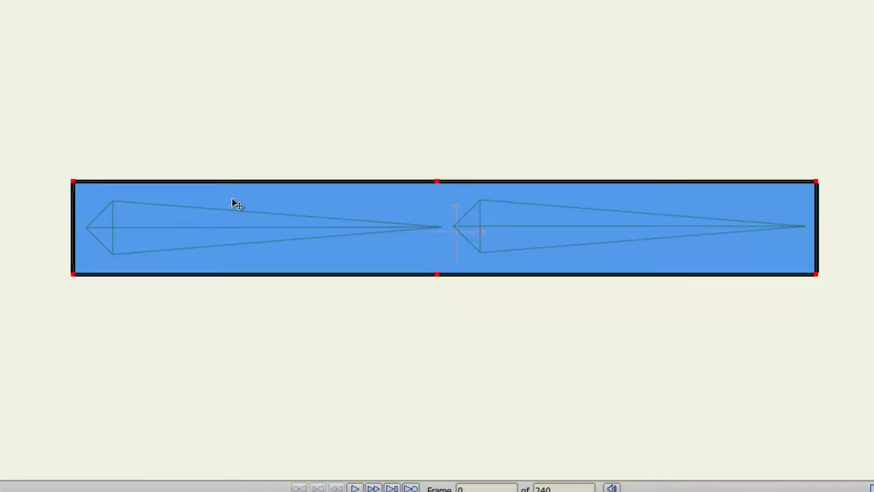
pyautogui.click(792, 240)
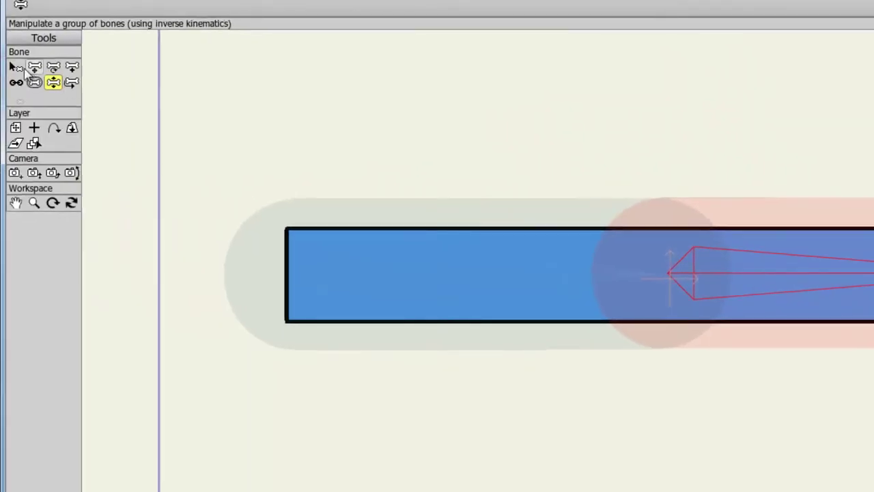
# With the Select Bone tool, select bone B1, then the right-hand bone B2.
pyautogui.click(16, 66)
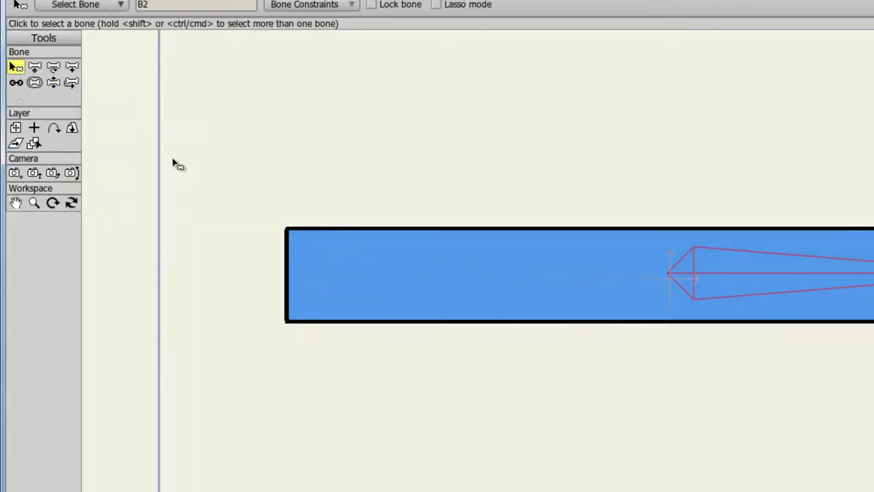
pyautogui.click(456, 280)
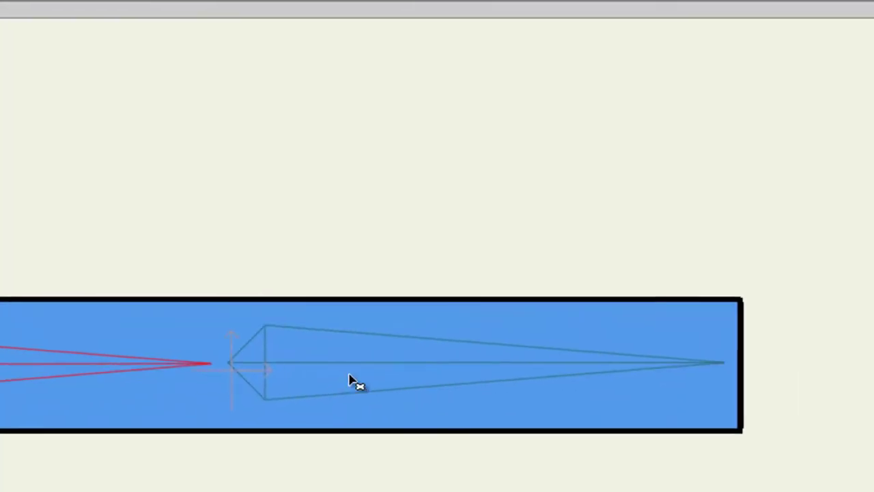
pyautogui.click(341, 364)
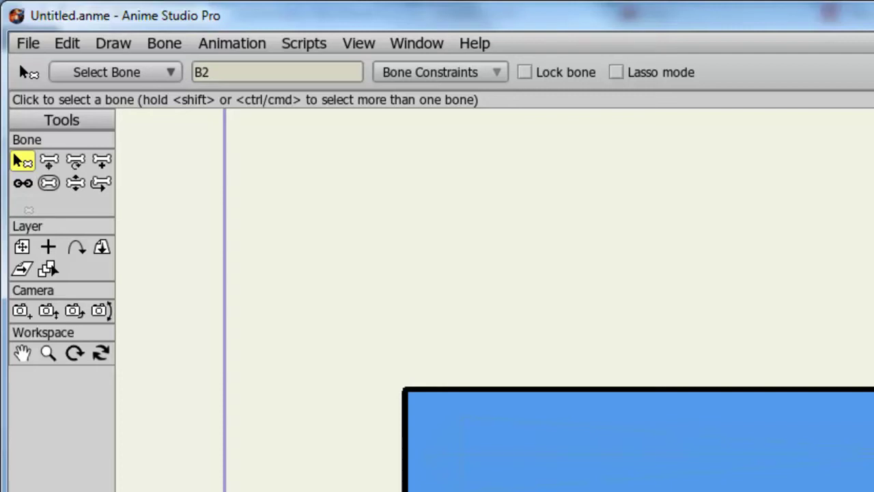
# Show the Actions window and add a new action named 'B2'.
pyautogui.click(428, 46)
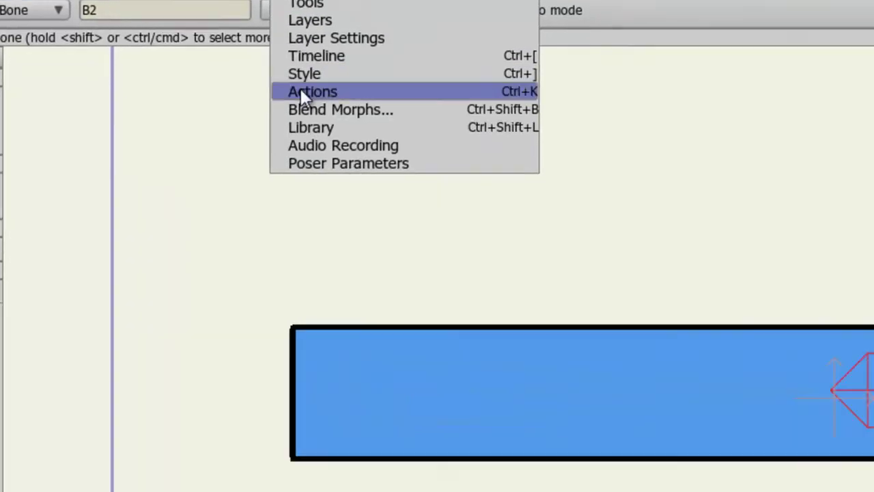
pyautogui.click(418, 154)
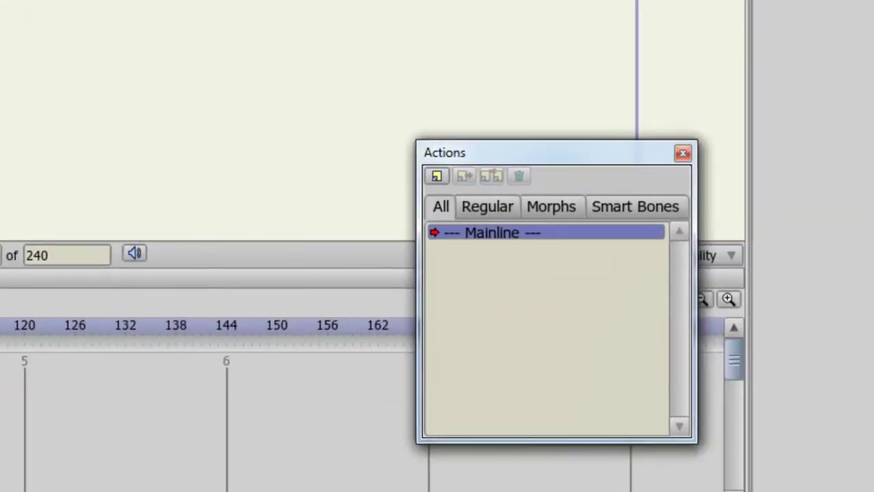
pyautogui.click(437, 177)
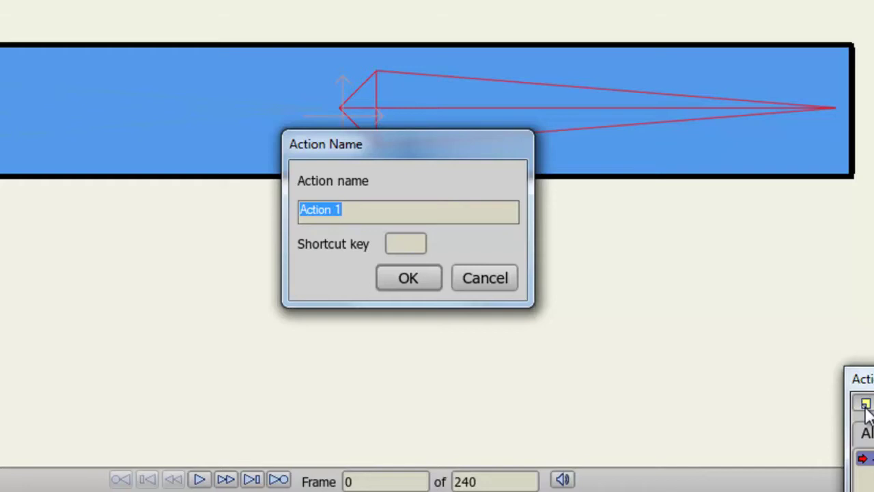
pyautogui.write('B2')
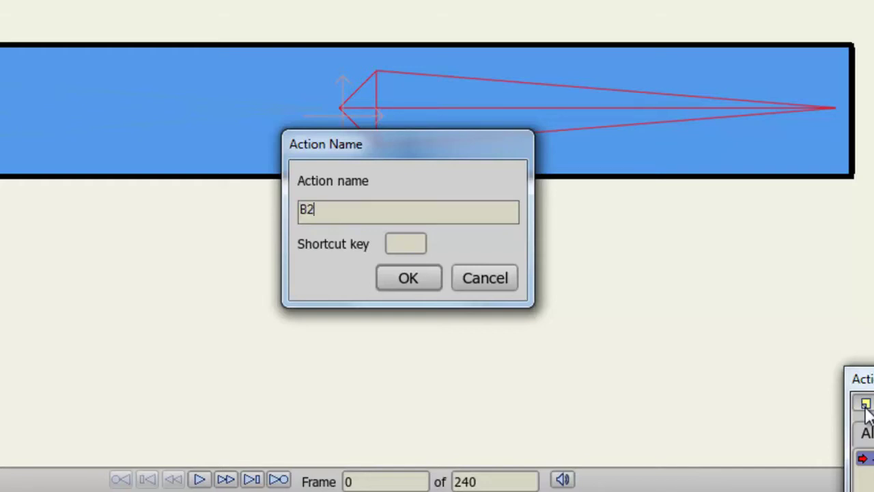
pyautogui.click(423, 282)
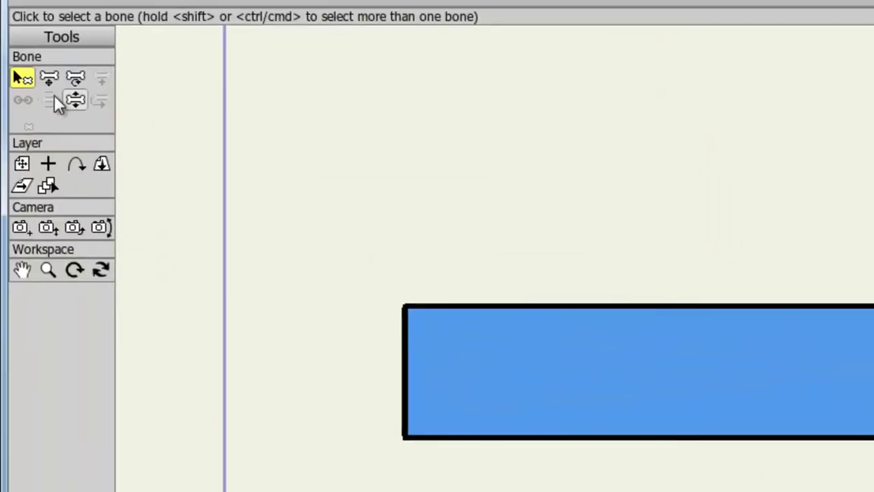
# Bend bone B2 upward in the B2 action, curving the rectangle, and select Layer 1.
pyautogui.click(75, 101)
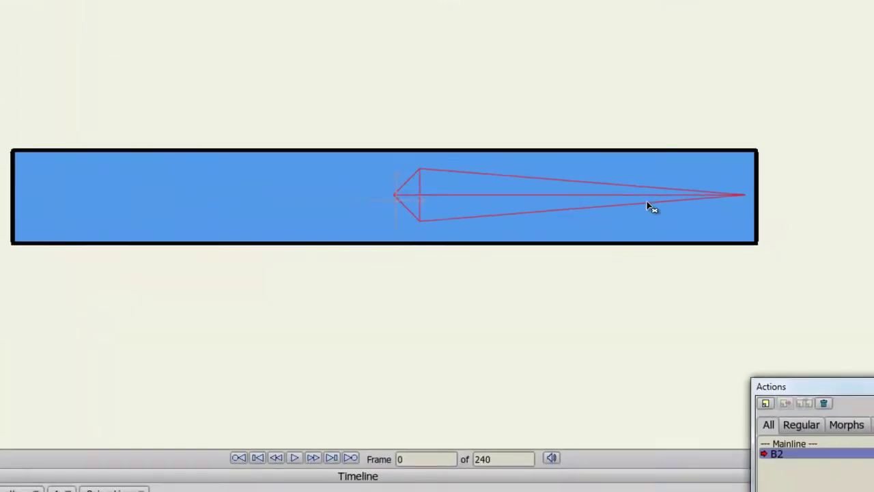
pyautogui.moveTo(650, 200); pyautogui.dragTo(140, 1)
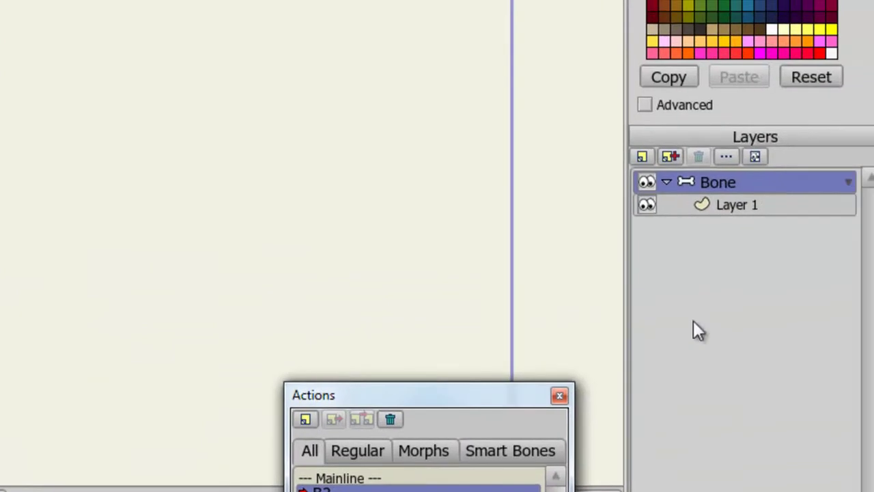
pyautogui.click(748, 208)
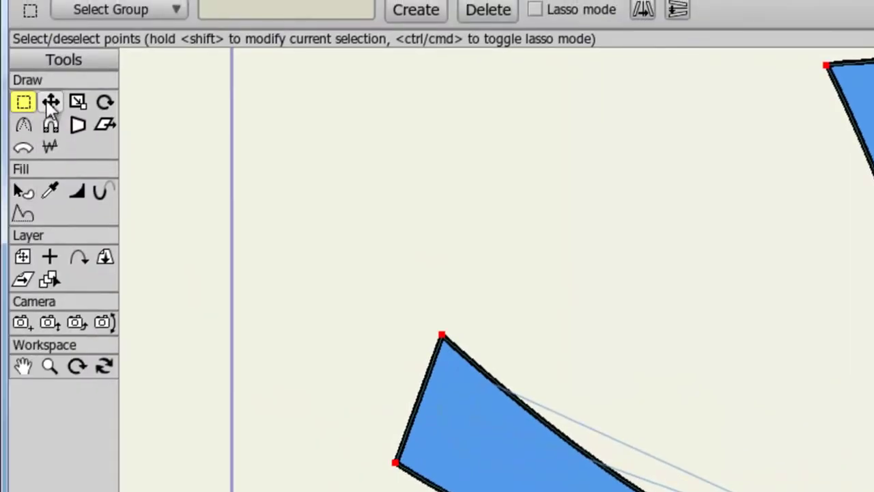
# Move the inner bend point up-left and the outer bend point up and inward.
pyautogui.click(50, 101)
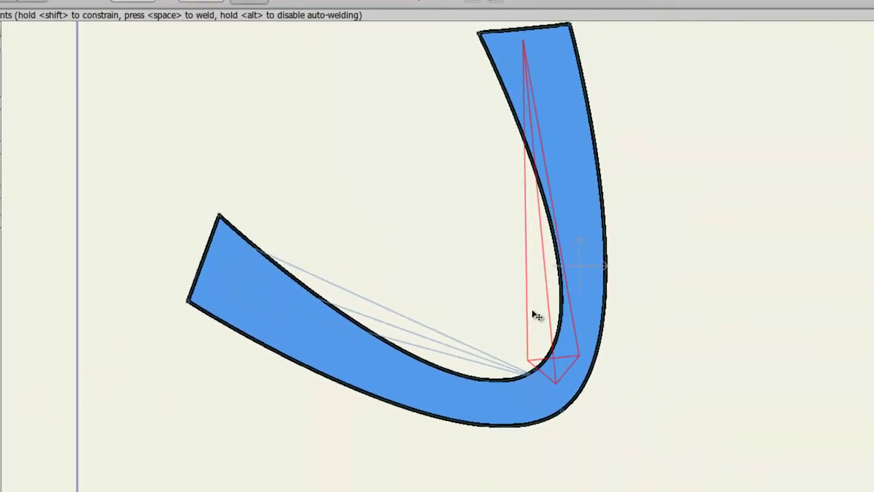
pyautogui.moveTo(536, 368); pyautogui.dragTo(499, 307)
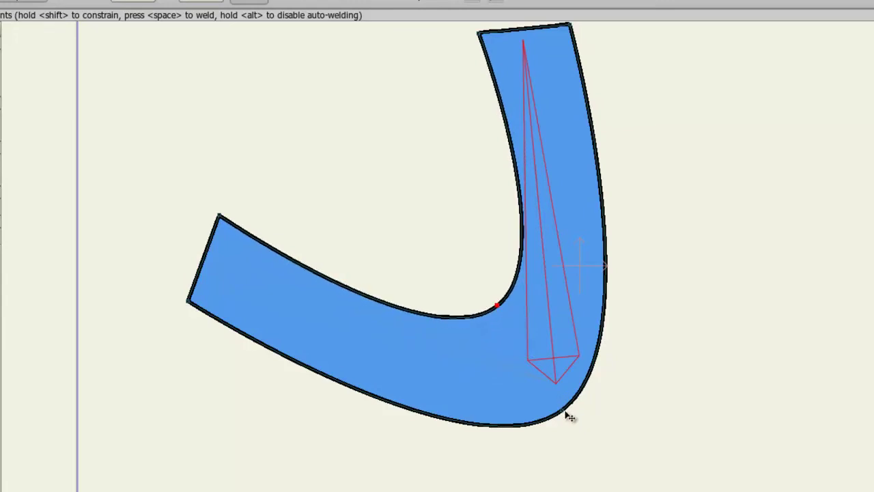
pyautogui.moveTo(565, 415); pyautogui.dragTo(572, 396)
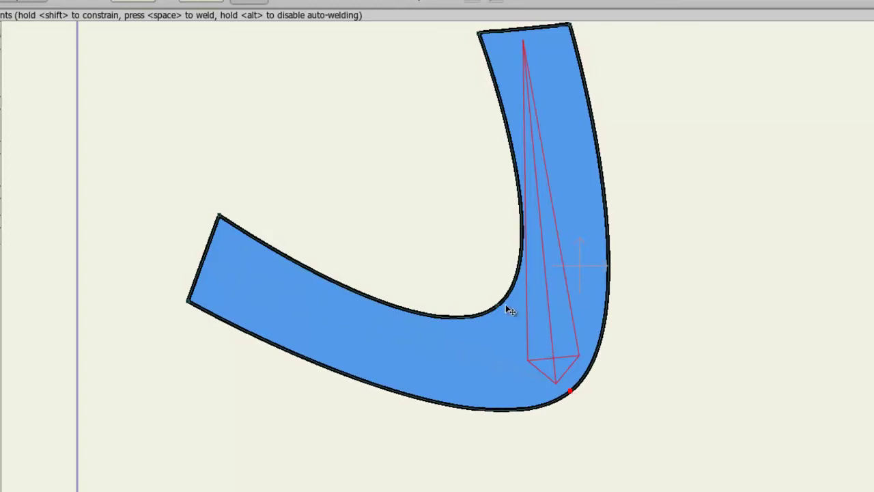
pyautogui.moveTo(497, 306); pyautogui.dragTo(491, 301)
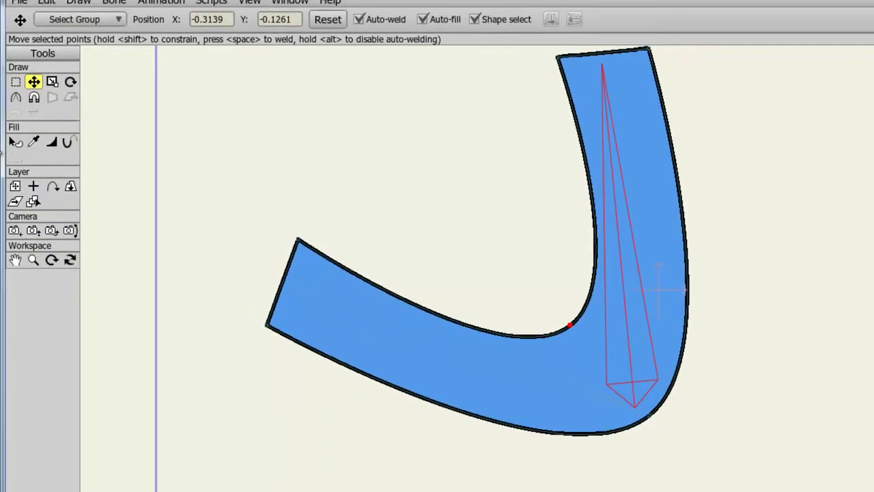
# Sharpen the inner elbow point into a corner with the Curvature tool.
pyautogui.click(16, 98)
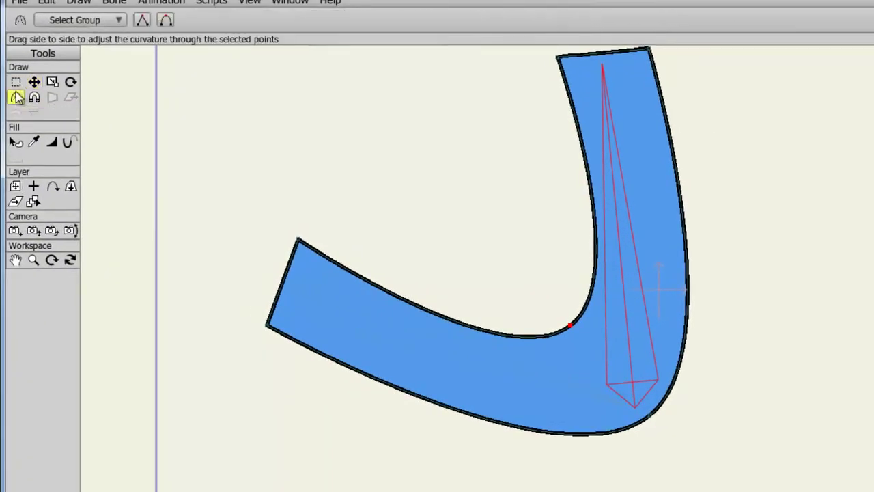
pyautogui.moveTo(572, 329); pyautogui.dragTo(386, 316)
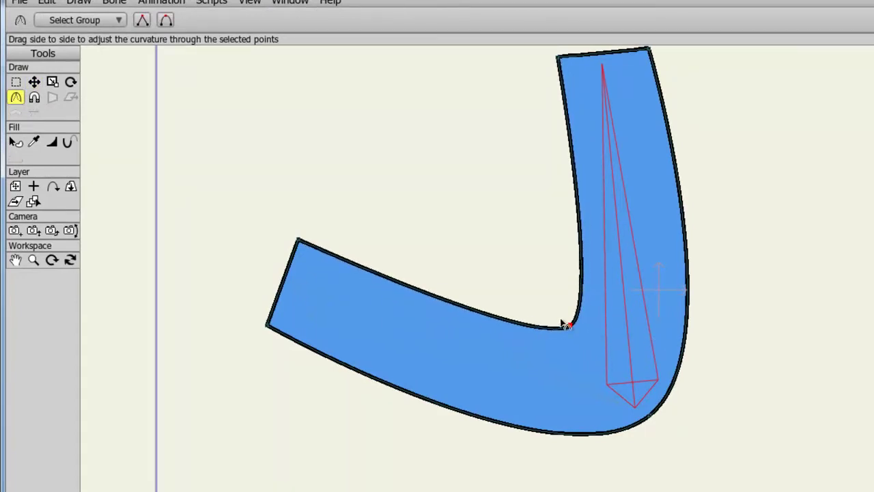
pyautogui.moveTo(568, 322); pyautogui.dragTo(499, 329)
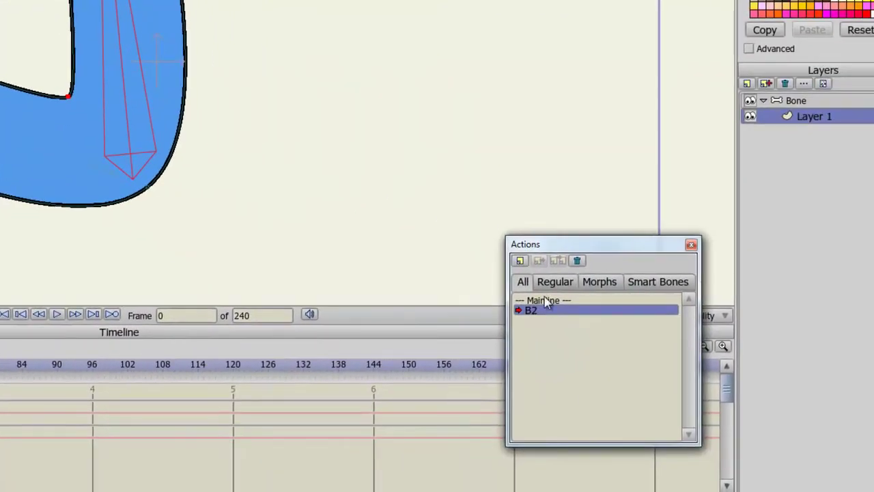
# Return to the Mainline action and make the Bone layer active.
pyautogui.click(544, 302)
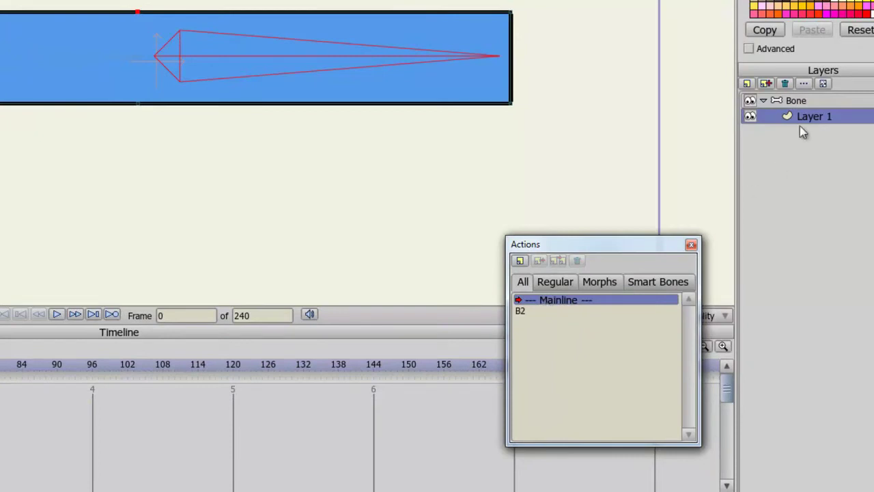
pyautogui.click(799, 103)
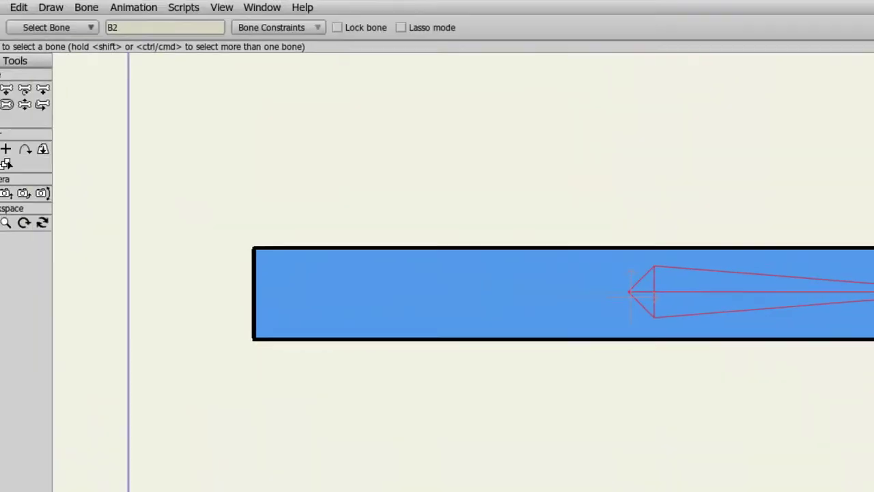
pyautogui.click(53, 121)
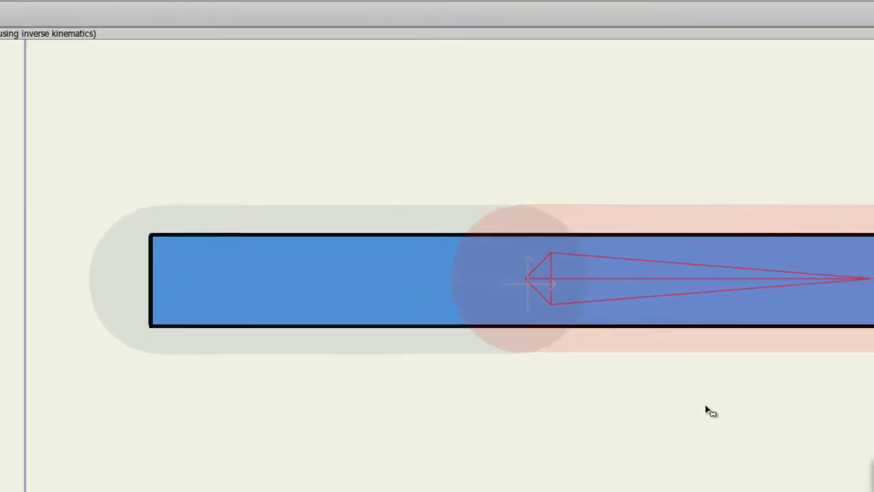
# Rotate bone B2 to test the bend, swinging the J-shape nearly straight.
pyautogui.moveTo(873, 307); pyautogui.dragTo(849, 201)
pyautogui.moveTo(641, 160); pyautogui.dragTo(252, 89)
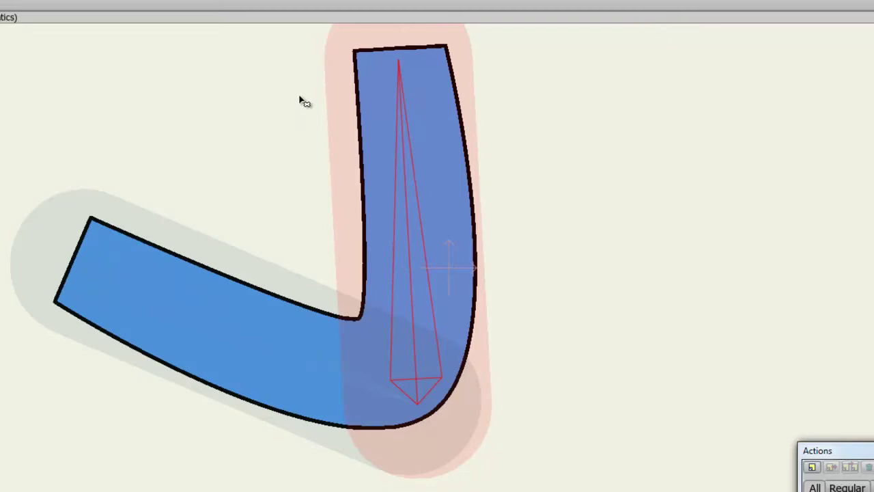
pyautogui.moveTo(408, 129); pyautogui.dragTo(432, 454)
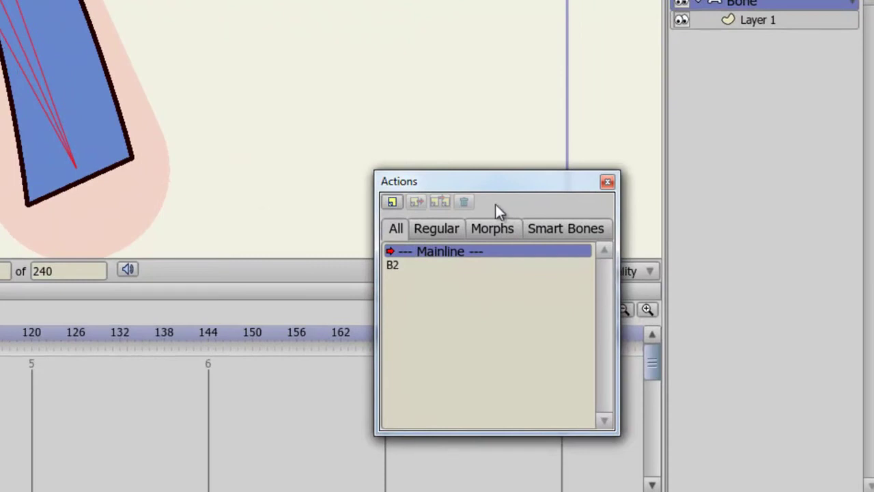
# Create action 'B2 2' and drag bone B2 to bend the band into an arch.
pyautogui.click(392, 201)
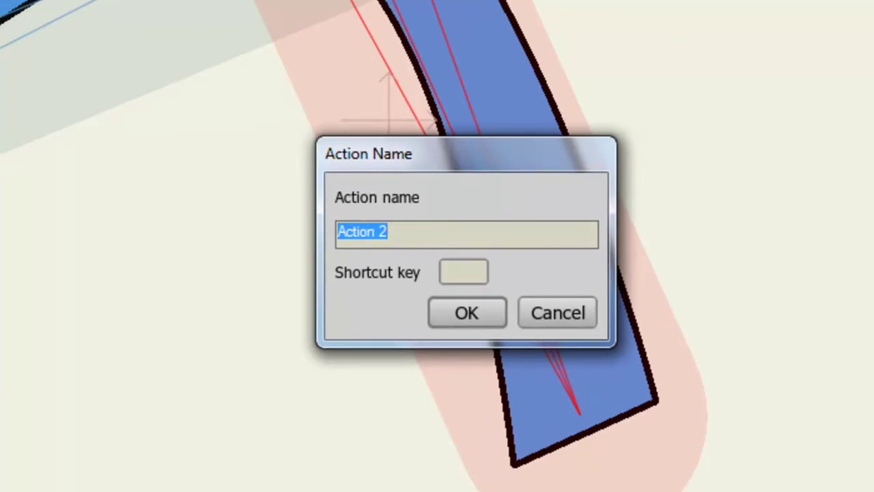
pyautogui.write('B')
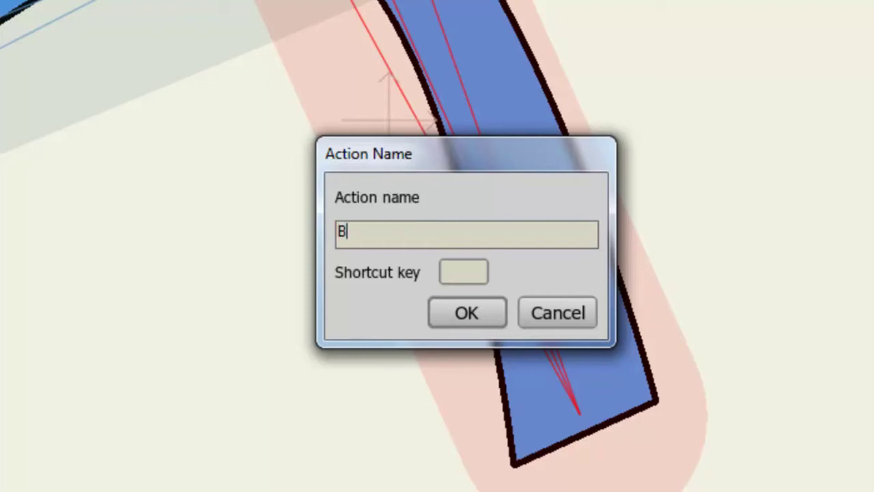
pyautogui.write('@')
pyautogui.press('BackSpace')
pyautogui.write('2 2')
pyautogui.click(451, 312)
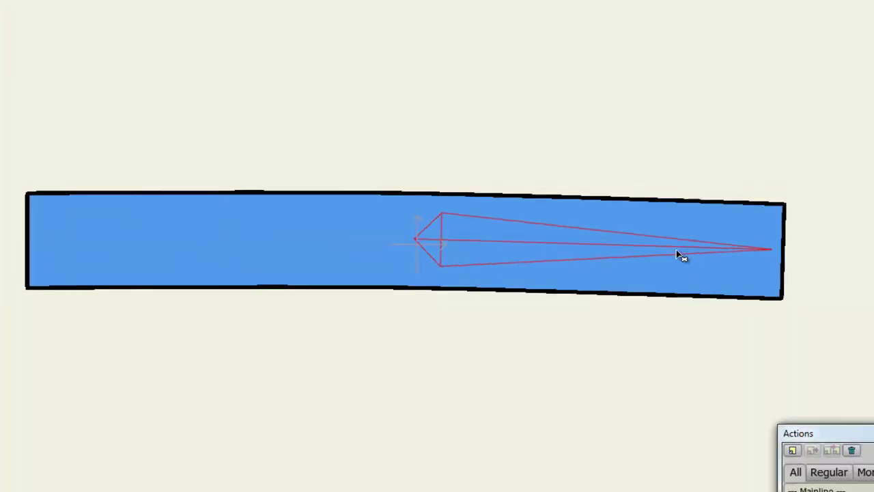
pyautogui.moveTo(680, 256); pyautogui.dragTo(204, 402)
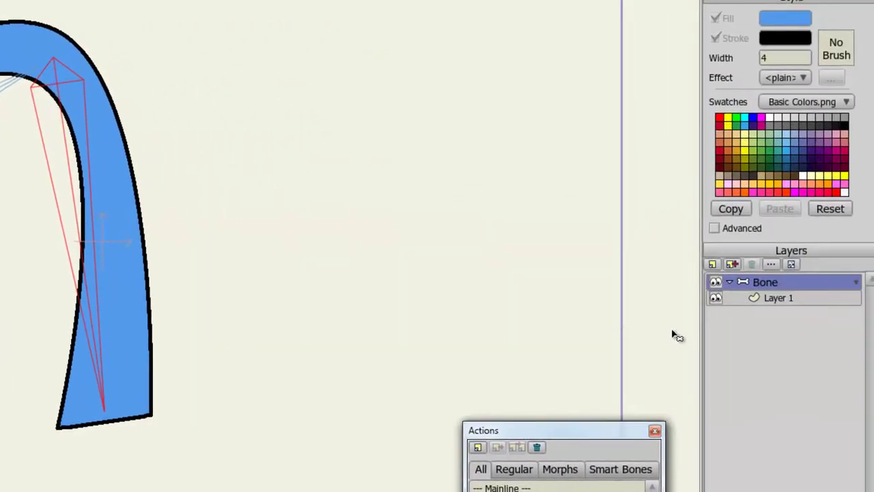
# On Layer 1, pull the arch's inner-curve point down from the top.
pyautogui.click(771, 299)
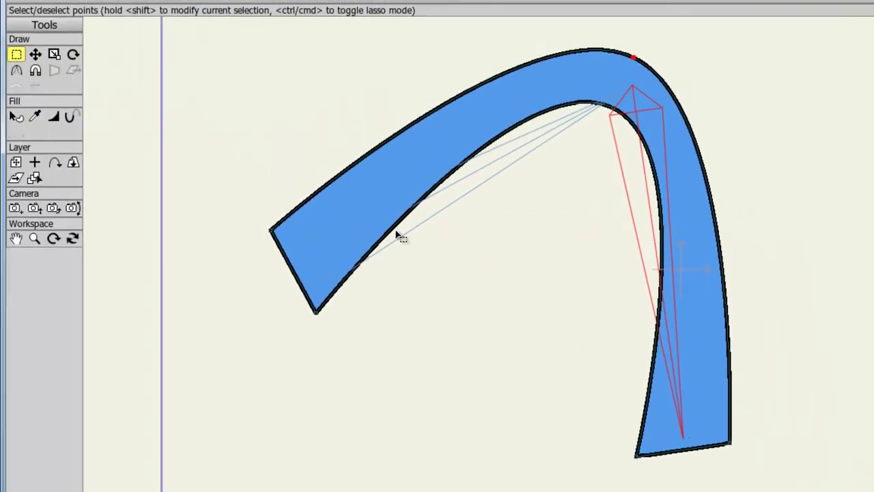
pyautogui.click(35, 54)
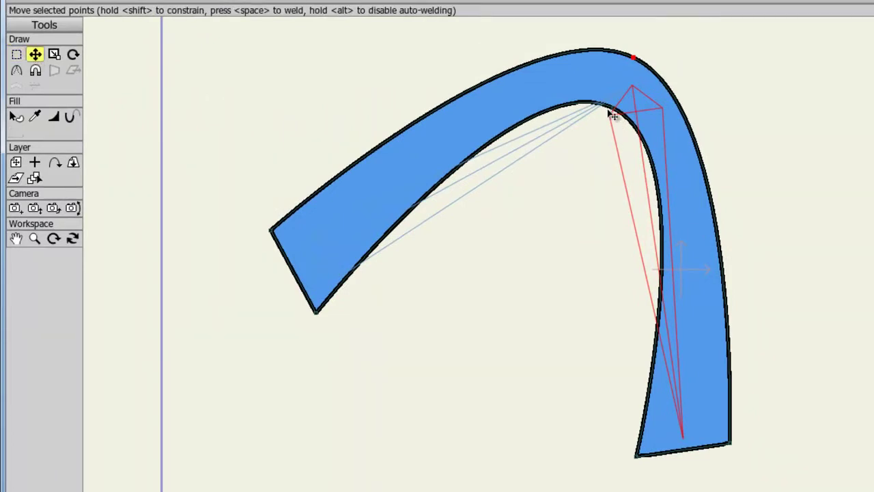
pyautogui.click(582, 182)
pyautogui.moveTo(618, 115); pyautogui.dragTo(585, 184)
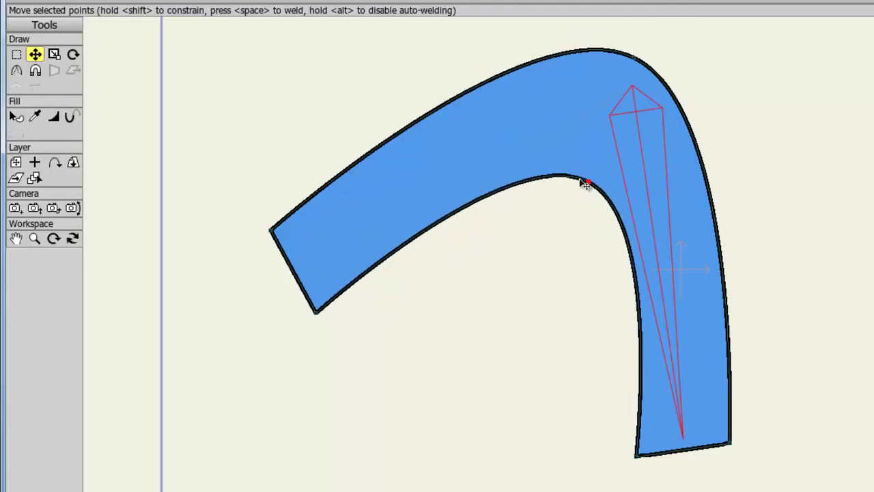
# Sharpen the inner bend into a corner, then return to Mainline.
pyautogui.press('c')
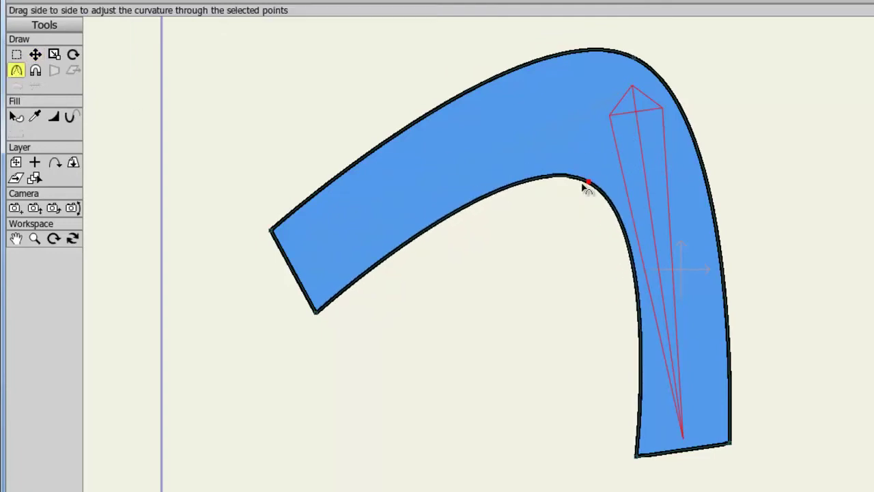
pyautogui.moveTo(585, 190); pyautogui.dragTo(331, 257)
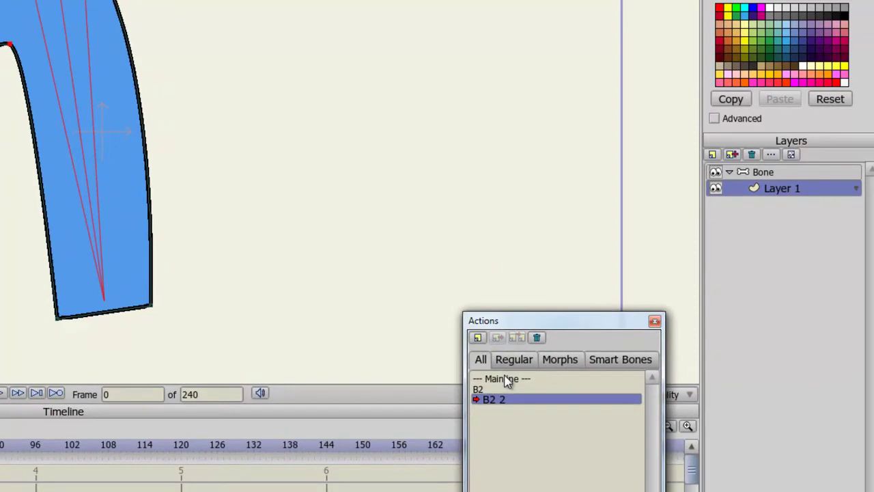
pyautogui.click(506, 379)
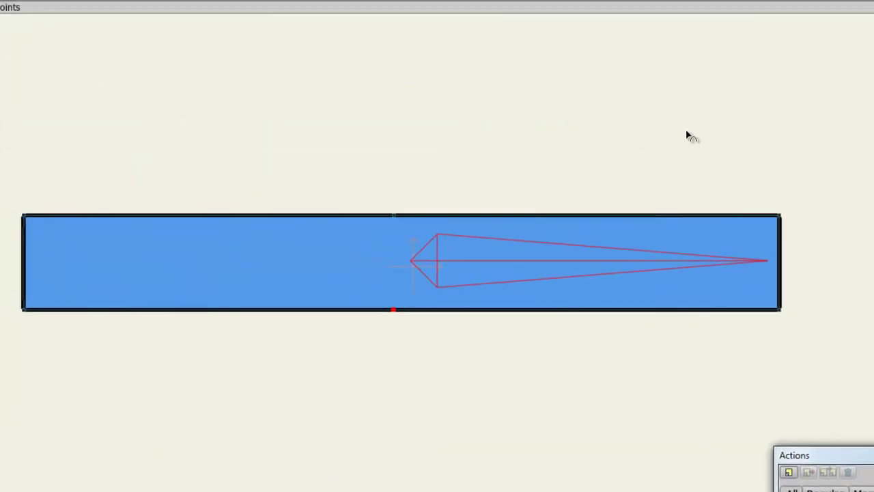
# Bend bone B2 into a downward elbow, then swing it back to a gentle bend.
pyautogui.press('s')
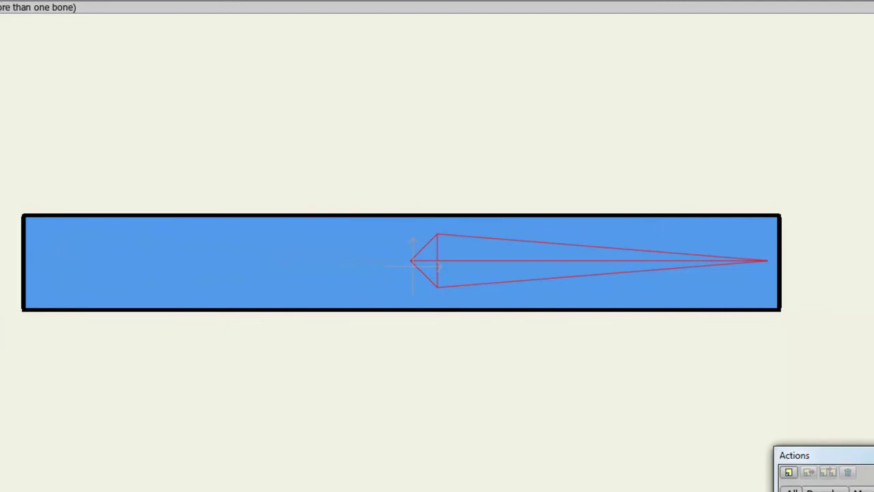
pyautogui.moveTo(712, 273); pyautogui.dragTo(303, 413)
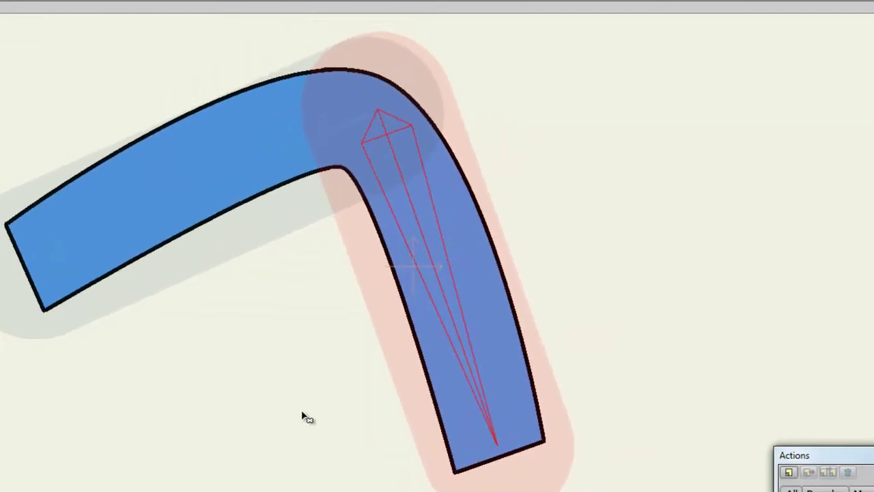
pyautogui.moveTo(484, 400); pyautogui.dragTo(833, 274)
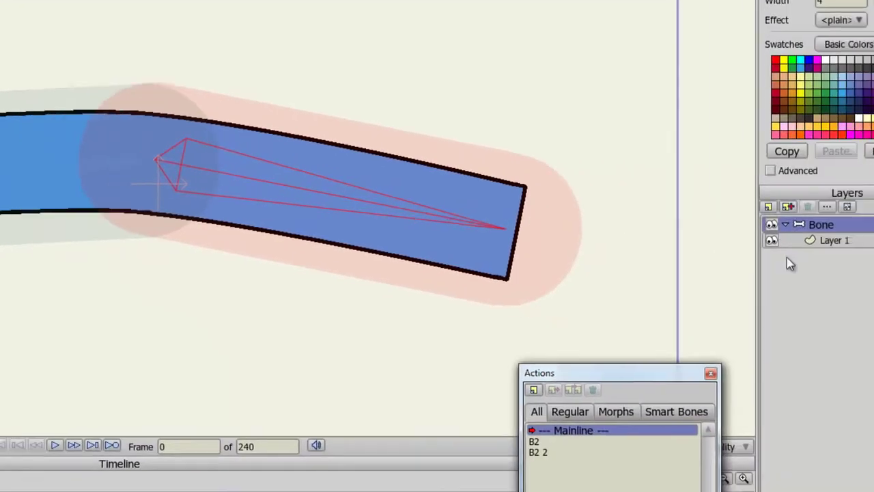
# Select Layer 1 and step one frame forward, then back to frame 0.
pyautogui.click(761, 223)
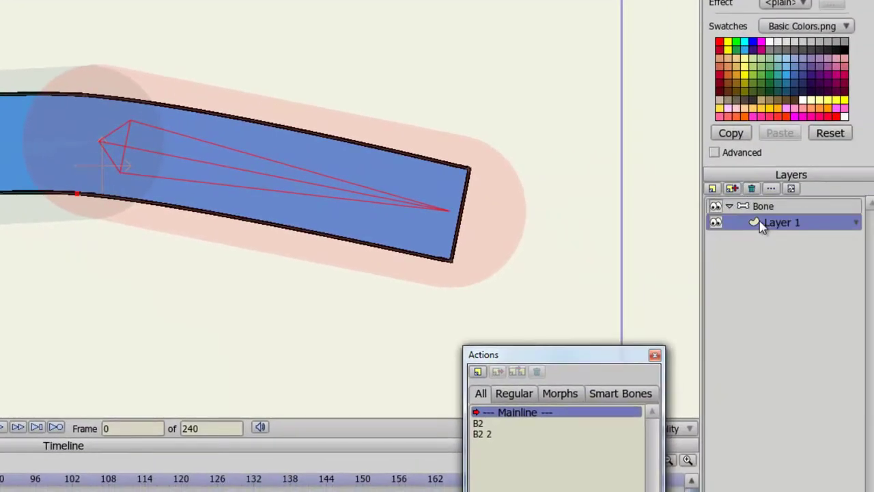
pyautogui.hotkey('ctrl', 'Right')
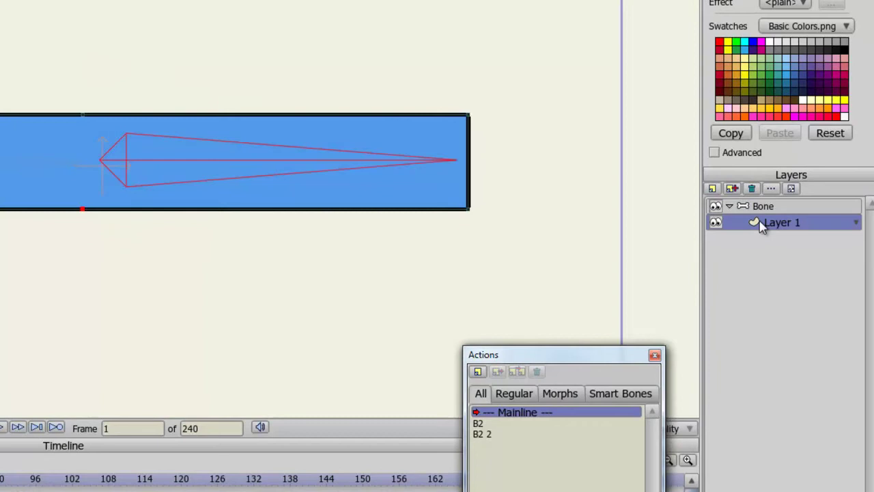
pyautogui.hotkey('ctrl', 'Left')
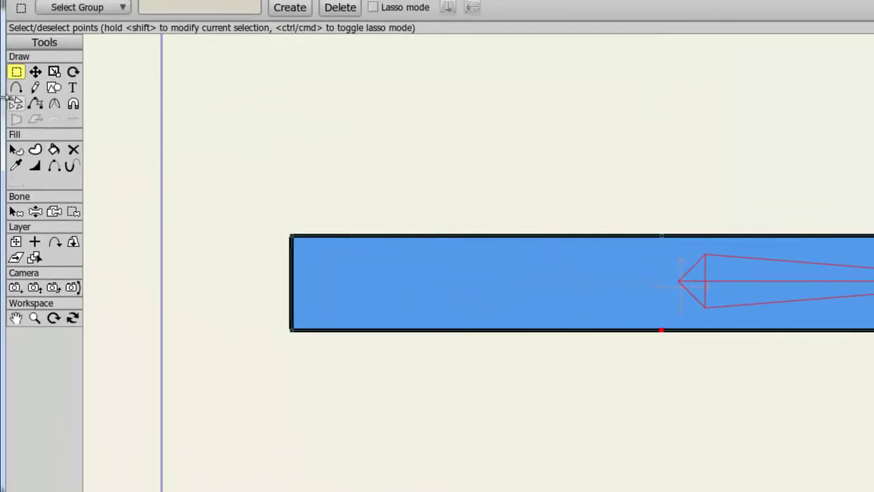
# Add three points along the rectangle's top edge with the Add Point tool.
pyautogui.click(16, 87)
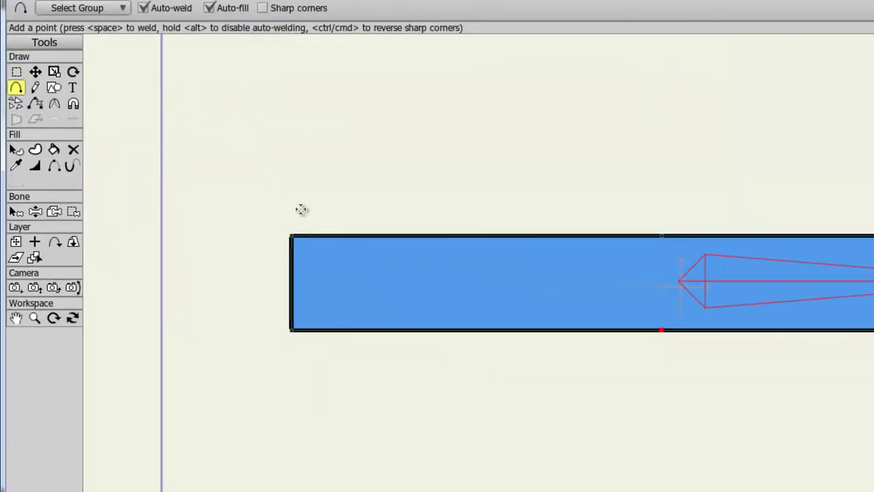
pyautogui.click(382, 235)
pyautogui.click(498, 234)
pyautogui.click(438, 235)
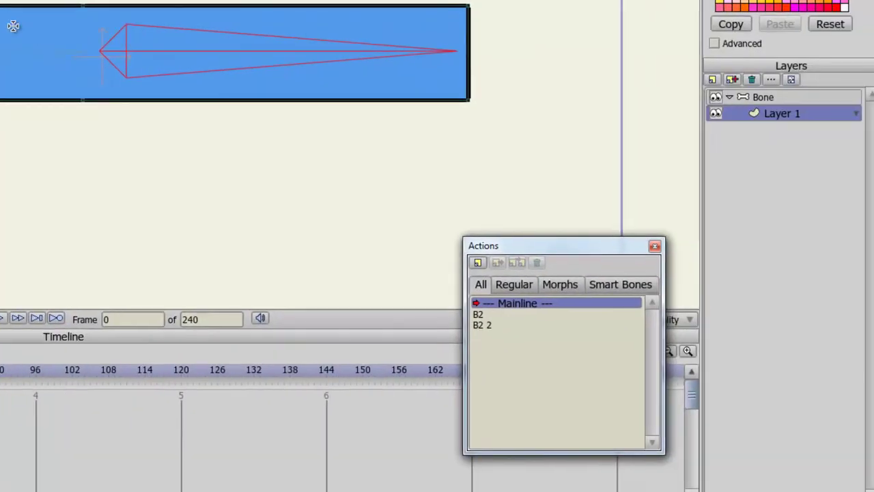
# Make B2 the active action and switch to the Translate Points tool.
pyautogui.click(479, 316)
pyautogui.doubleClick(480, 316)
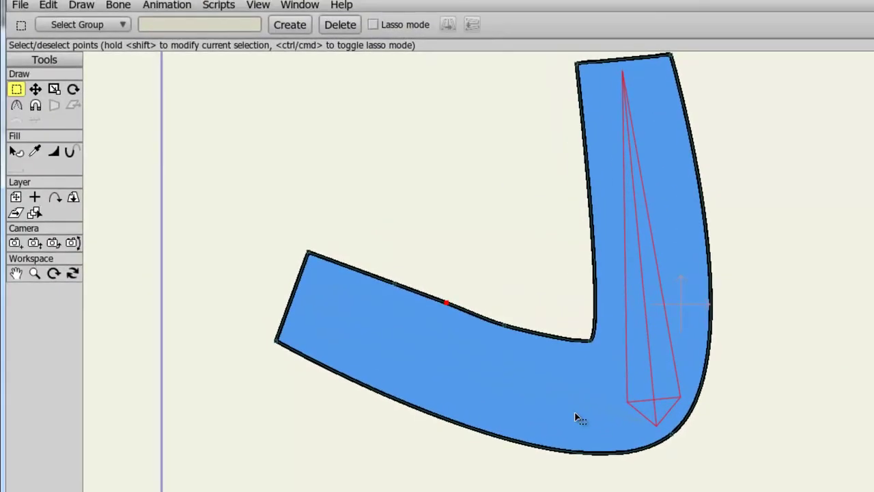
pyautogui.click(35, 89)
pyautogui.click(438, 310)
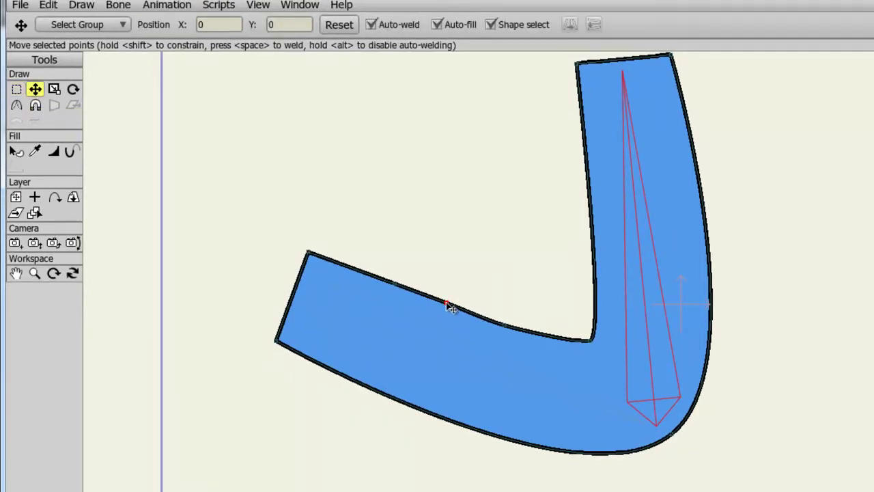
# Reshape the top-edge points into a smooth muscle-like bulge before the elbow.
pyautogui.moveTo(451, 308); pyautogui.dragTo(460, 266)
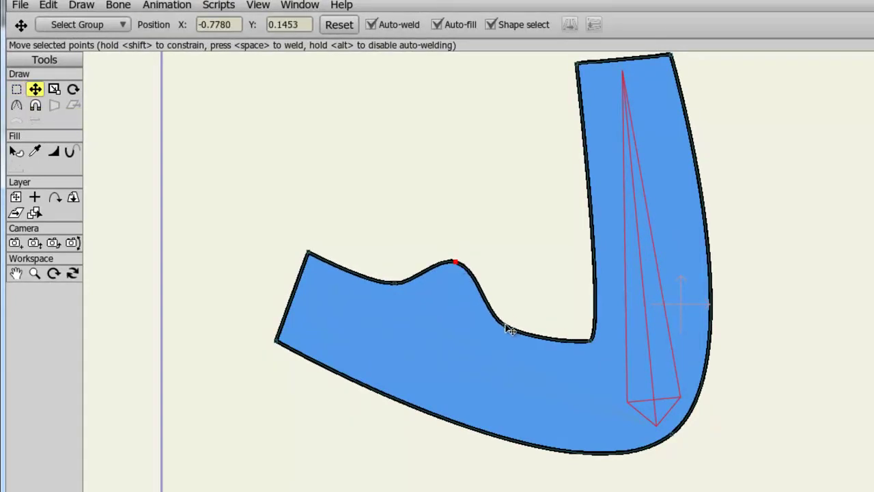
pyautogui.moveTo(507, 326); pyautogui.dragTo(512, 308)
pyautogui.moveTo(394, 282)
pyautogui.mouseDown()
pyautogui.moveTo(404, 266)
pyautogui.moveTo(400, 281)
pyautogui.mouseUp()
pyautogui.moveTo(509, 309); pyautogui.dragTo(539, 335)
pyautogui.moveTo(398, 283); pyautogui.dragTo(363, 284)
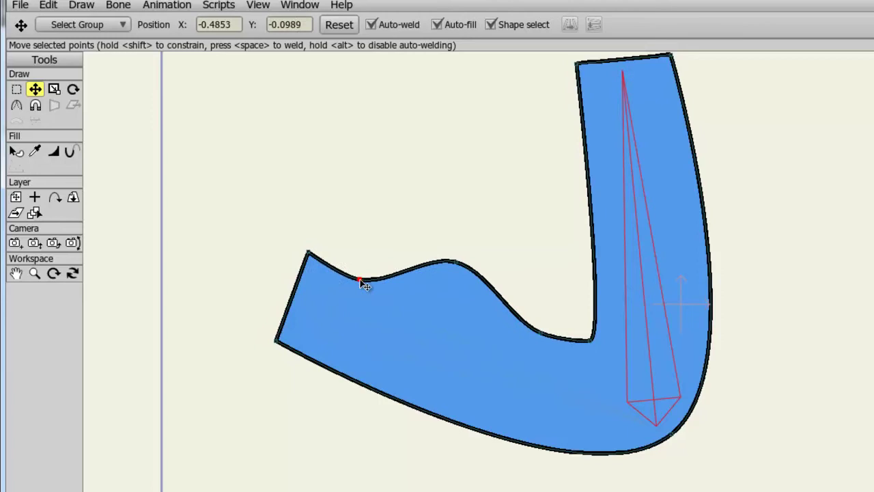
pyautogui.moveTo(537, 332); pyautogui.dragTo(563, 340)
pyautogui.moveTo(452, 261); pyautogui.dragTo(507, 268)
pyautogui.moveTo(359, 281); pyautogui.dragTo(386, 287)
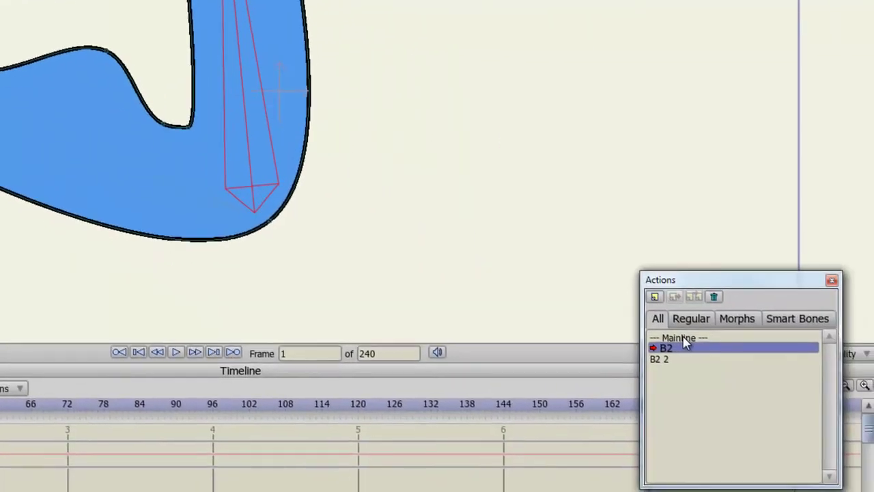
# Return to the mainline and rotate the right bone to bend the bar into an L-shape.
pyautogui.click(873, 491)
pyautogui.doubleClick(685, 344)
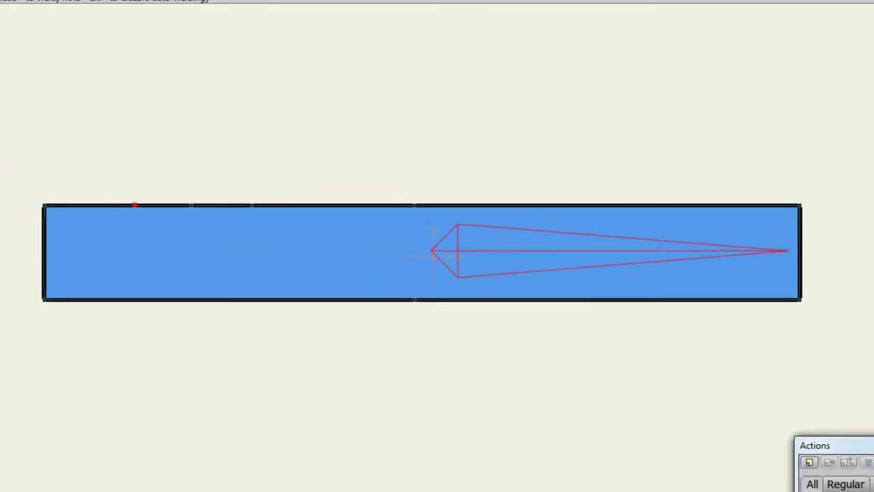
pyautogui.press('z')
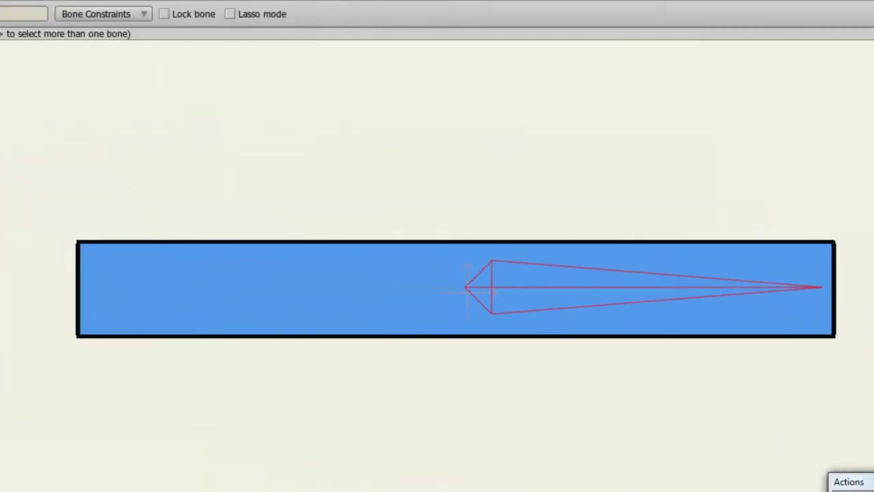
pyautogui.press('s')
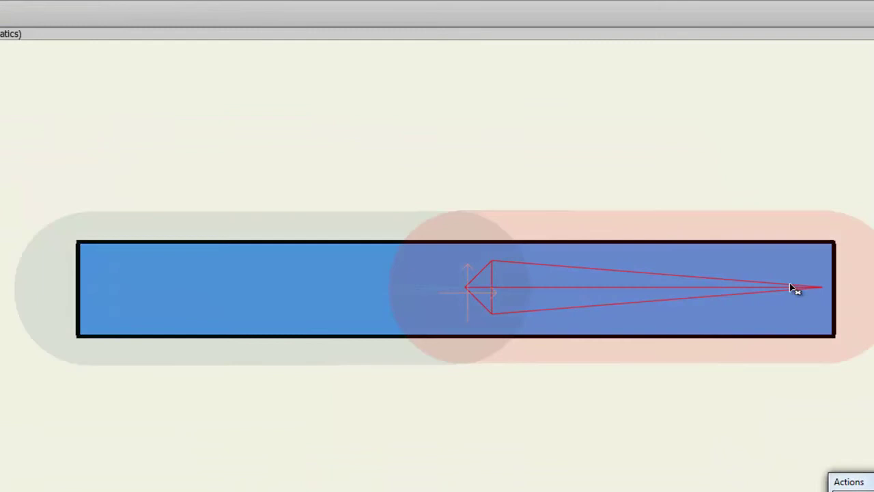
pyautogui.moveTo(790, 287); pyautogui.dragTo(444, 134)
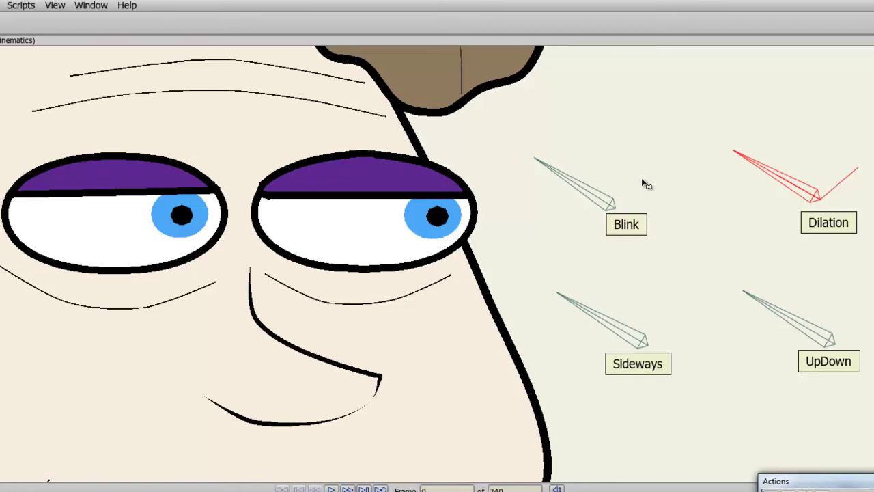
# Try the Blink, Dilation, Sideways and UpDown dials one after another.
pyautogui.moveTo(602, 202); pyautogui.dragTo(536, 159)
pyautogui.moveTo(776, 183)
pyautogui.mouseDown()
pyautogui.moveTo(855, 179)
pyautogui.moveTo(792, 180)
pyautogui.mouseUp()
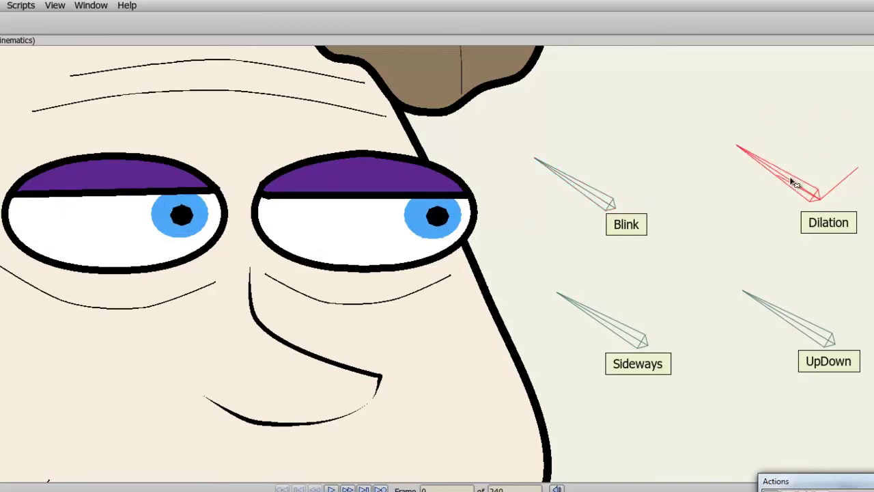
pyautogui.moveTo(618, 328)
pyautogui.mouseDown()
pyautogui.moveTo(669, 324)
pyautogui.moveTo(605, 329)
pyautogui.mouseUp()
pyautogui.moveTo(791, 321); pyautogui.dragTo(757, 320)
# Enlarge the pupils, shift them left and down, then close both eyelids with Blink.
pyautogui.moveTo(792, 187); pyautogui.dragTo(817, 177)
pyautogui.moveTo(635, 335); pyautogui.dragTo(646, 333)
pyautogui.moveTo(785, 319); pyautogui.dragTo(870, 300)
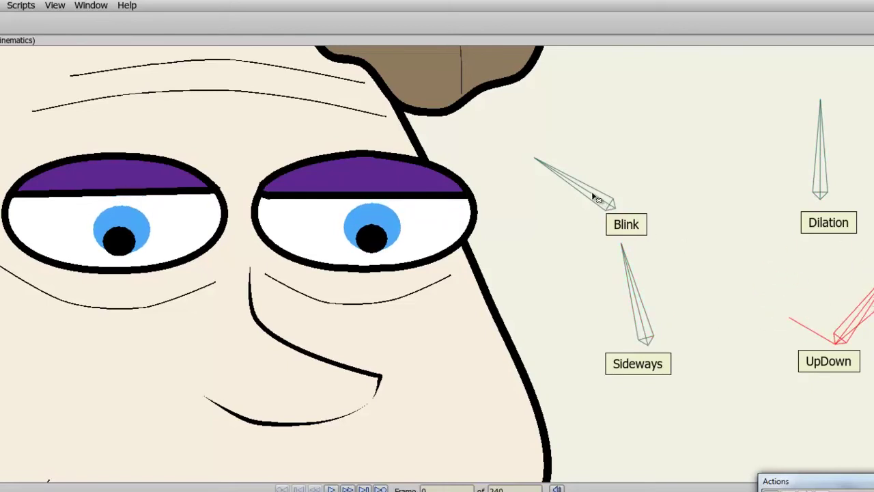
pyautogui.moveTo(593, 197); pyautogui.dragTo(615, 190)
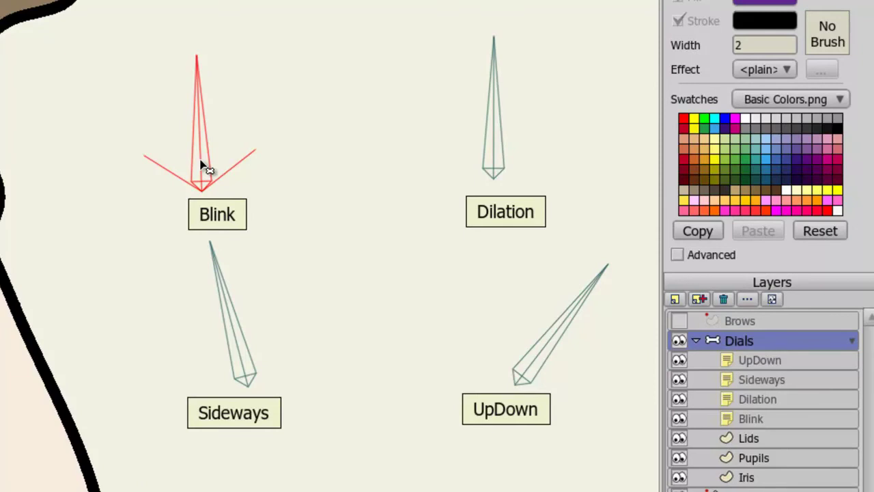
# Rotate the Blink bone back toward its upper-left rest angle to reopen the eyelids.
pyautogui.moveTo(205, 141); pyautogui.dragTo(163, 145)
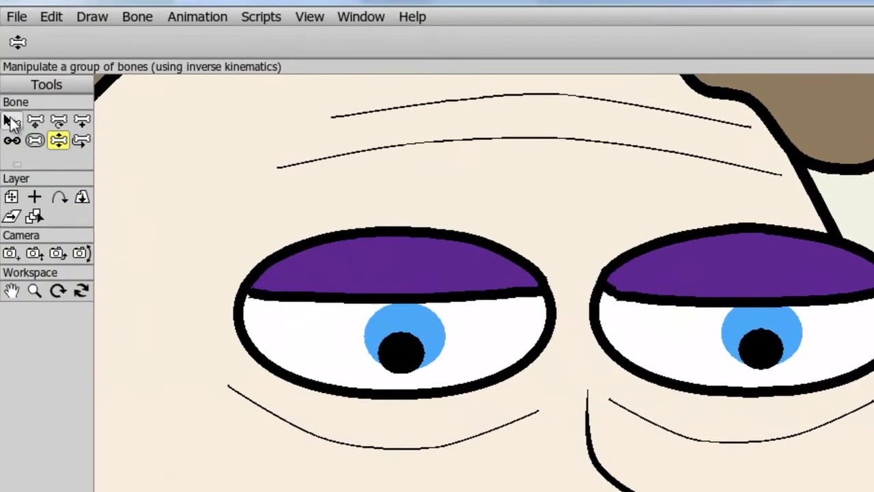
# With Select Bone, select the Dilation, Sideways and UpDown dial bones in turn.
pyautogui.click(13, 118)
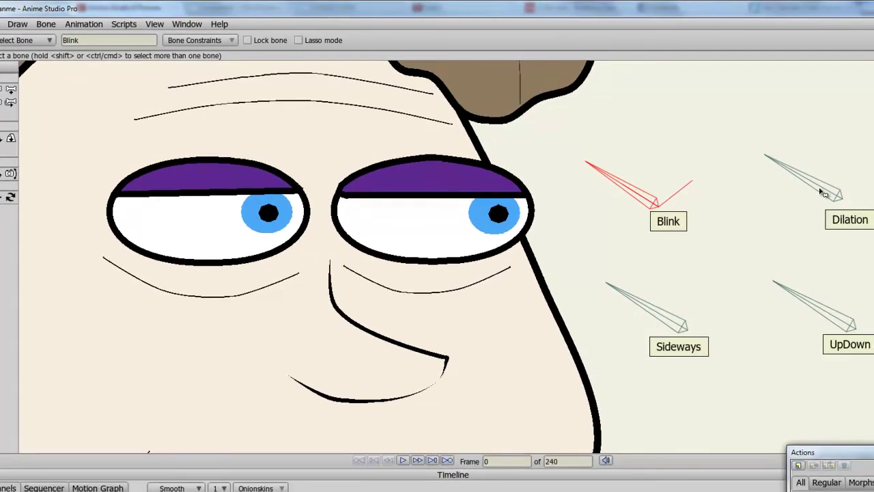
pyautogui.click(823, 192)
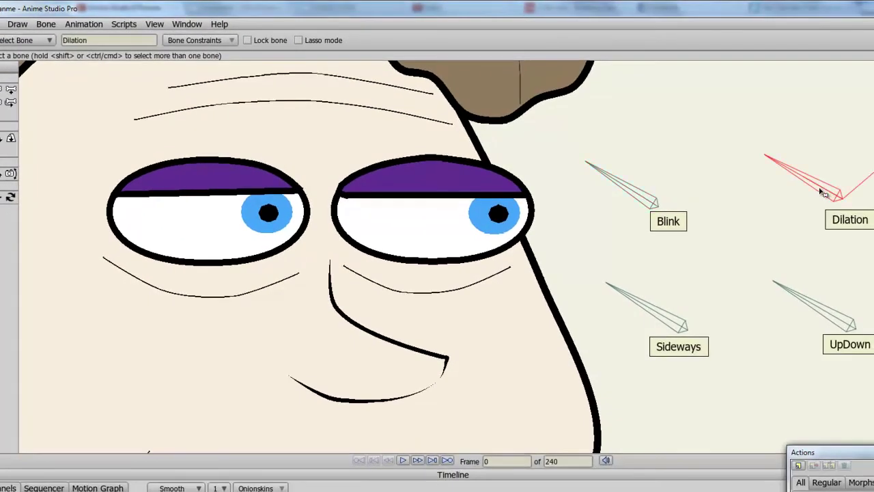
pyautogui.click(673, 318)
pyautogui.click(678, 325)
pyautogui.click(836, 311)
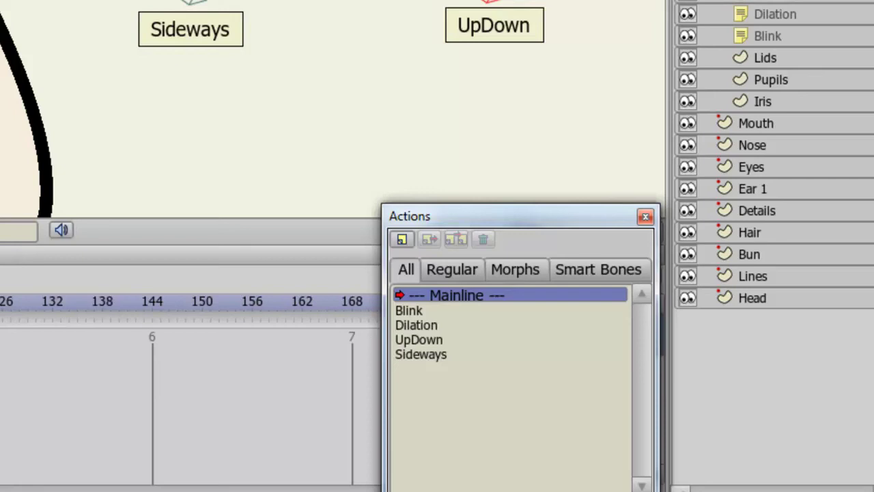
# On the Lids layer in the Blink action, alternate frames 0 and 1 to compare open and shut lids.
pyautogui.click(402, 310)
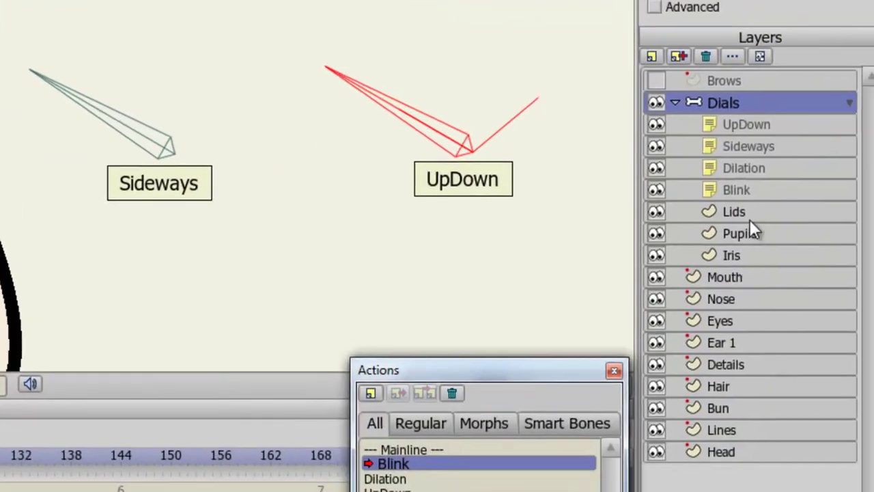
pyautogui.click(746, 211)
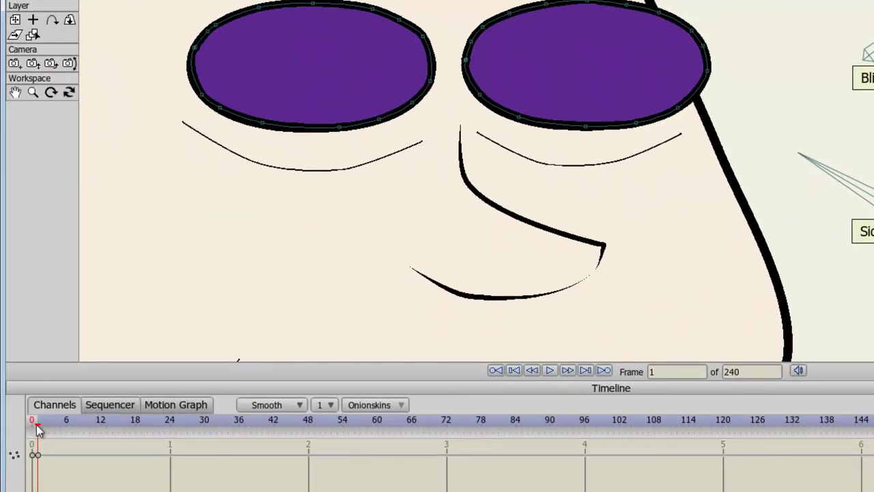
pyautogui.click(33, 423)
pyautogui.click(40, 429)
pyautogui.click(33, 424)
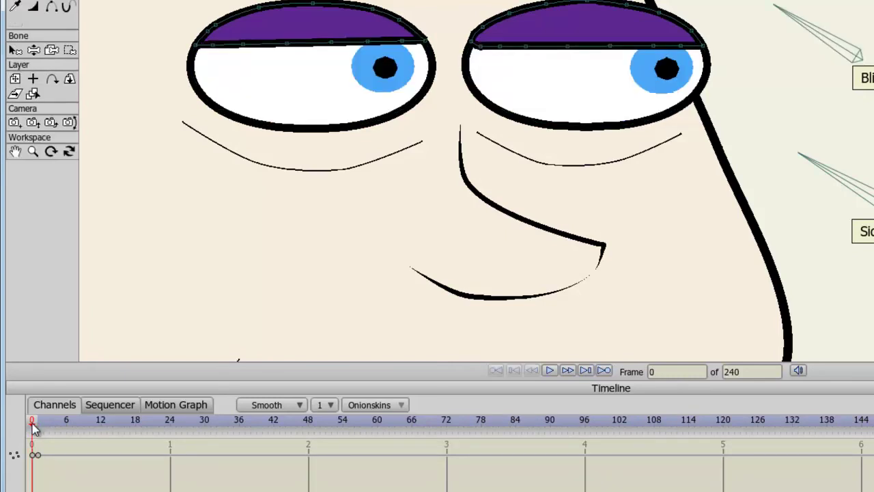
pyautogui.click(38, 427)
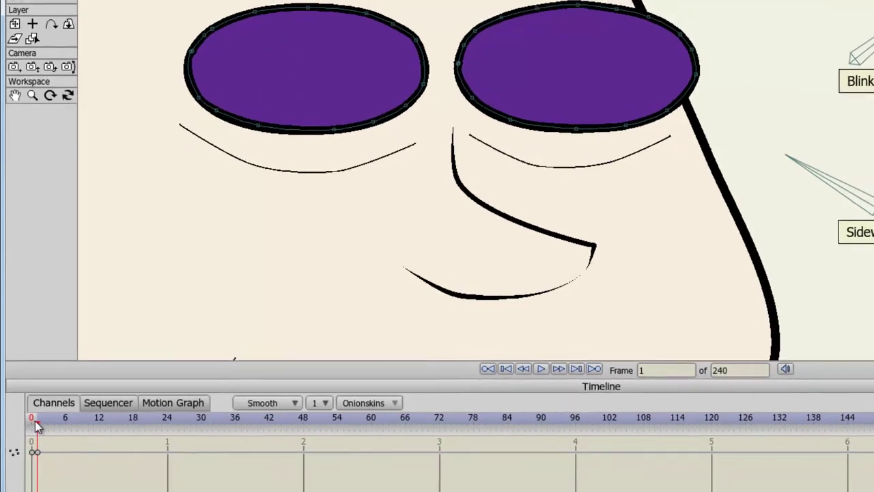
pyautogui.click(35, 418)
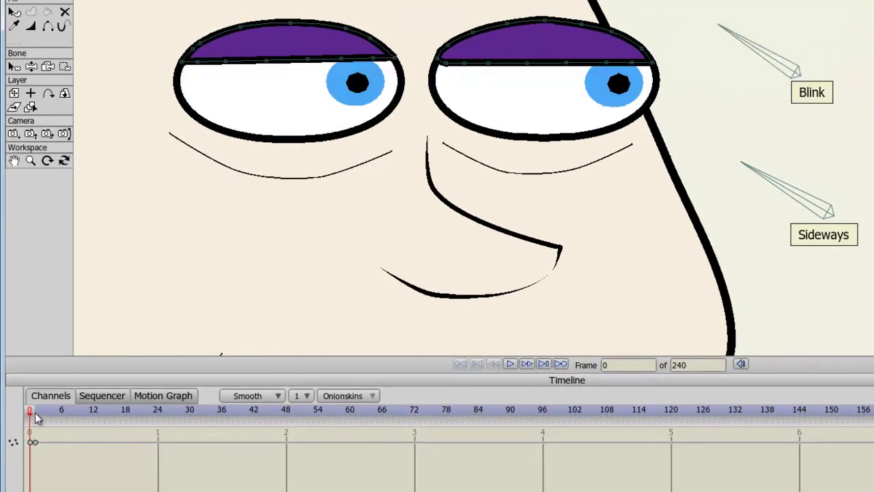
pyautogui.click(37, 419)
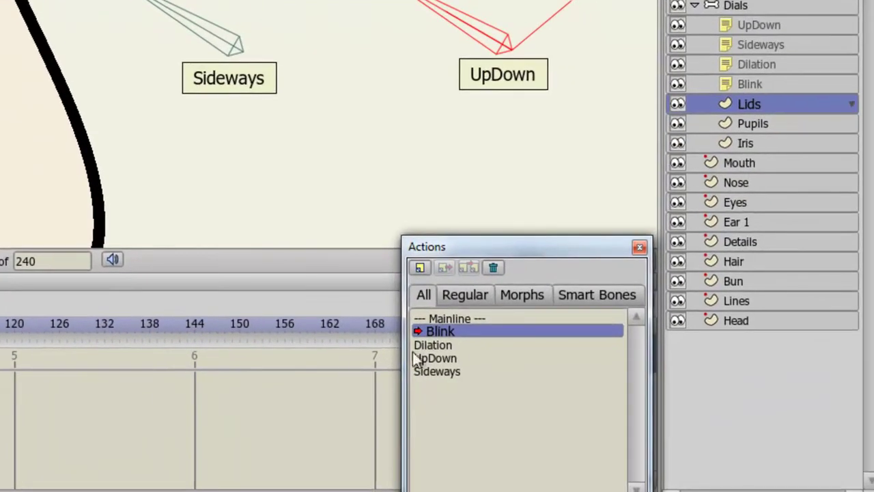
# Edit Dilation on the Pupils layer, comparing small pupils at frame 0 with enlarged ones at frame 1.
pyautogui.click(450, 343)
pyautogui.doubleClick(450, 342)
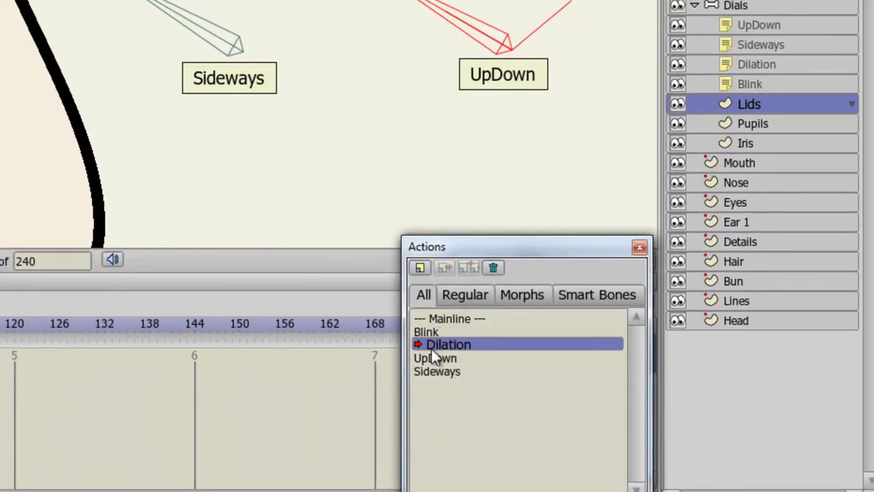
pyautogui.click(731, 7)
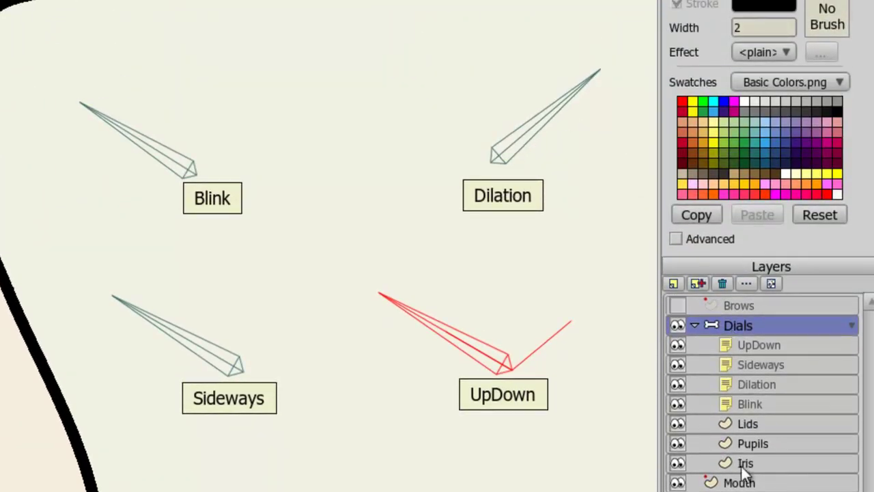
pyautogui.click(760, 441)
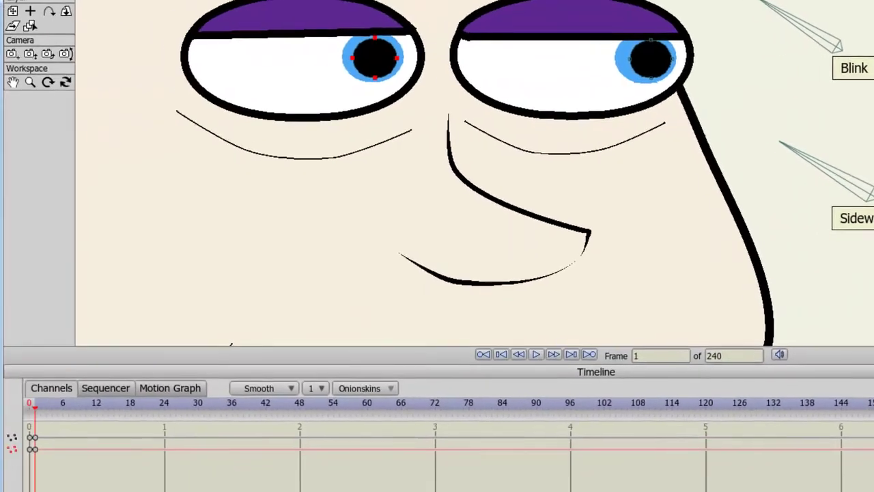
pyautogui.click(31, 406)
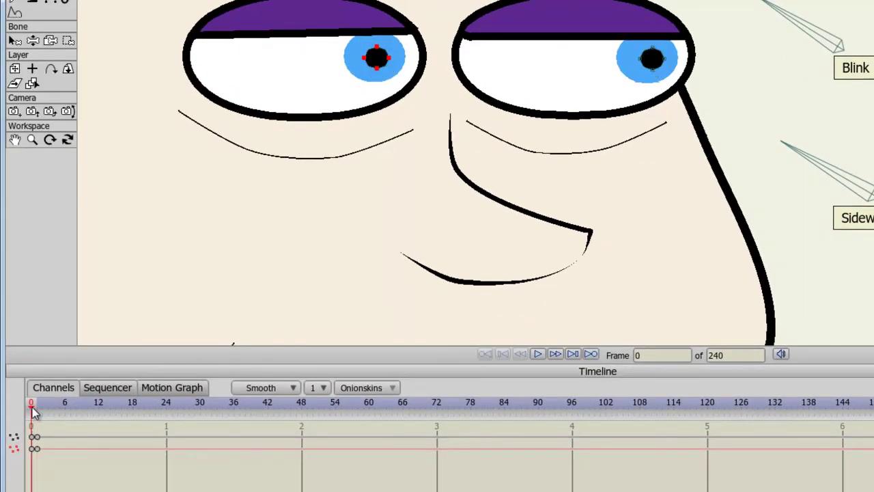
pyautogui.click(39, 410)
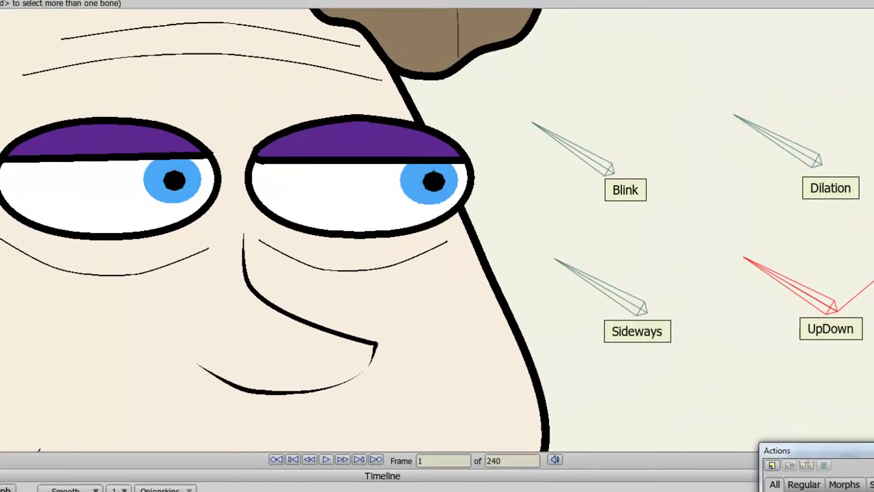
# Swing the UpDown bone with Manipulate Bones, moving the pupils down and back up.
pyautogui.press('z')
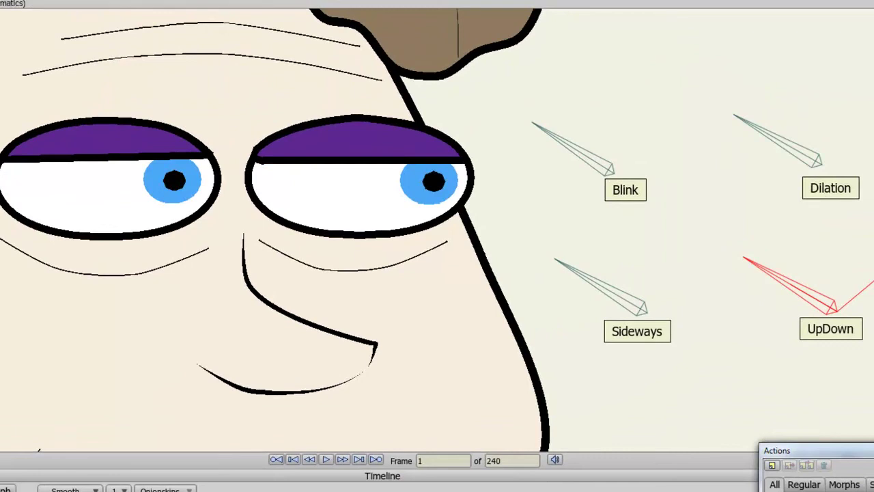
pyautogui.moveTo(799, 293); pyautogui.dragTo(867, 275)
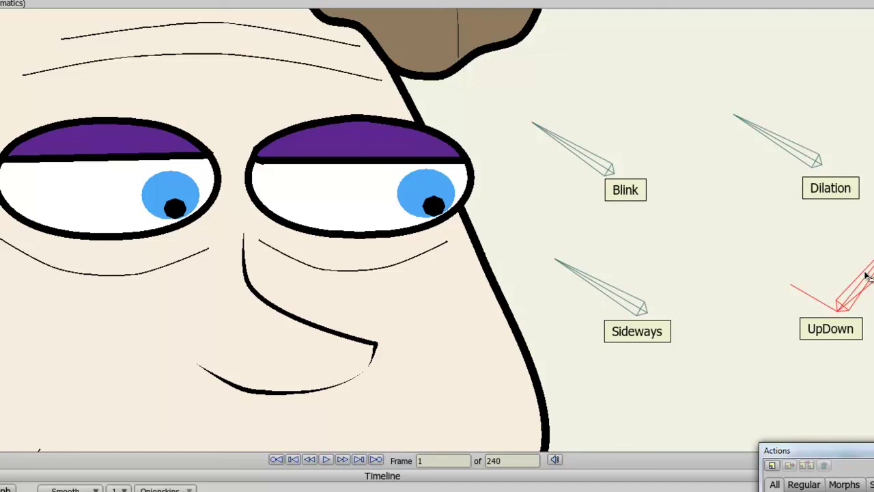
pyautogui.moveTo(866, 274); pyautogui.dragTo(816, 279)
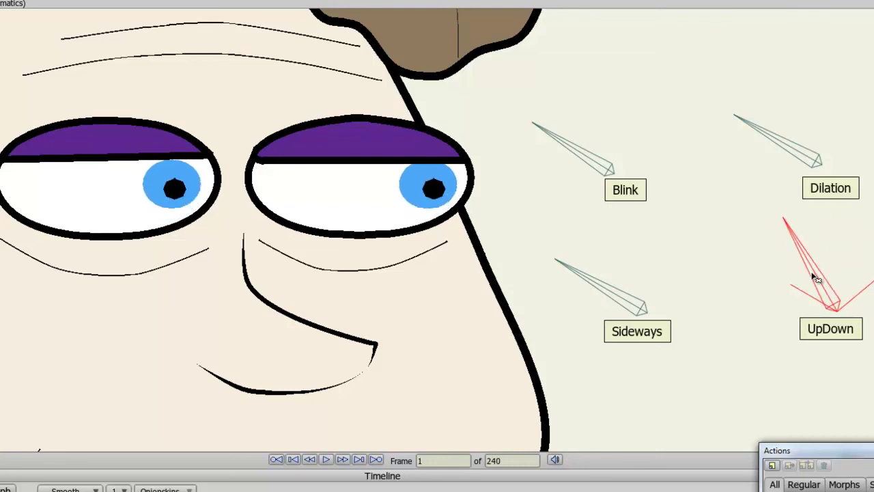